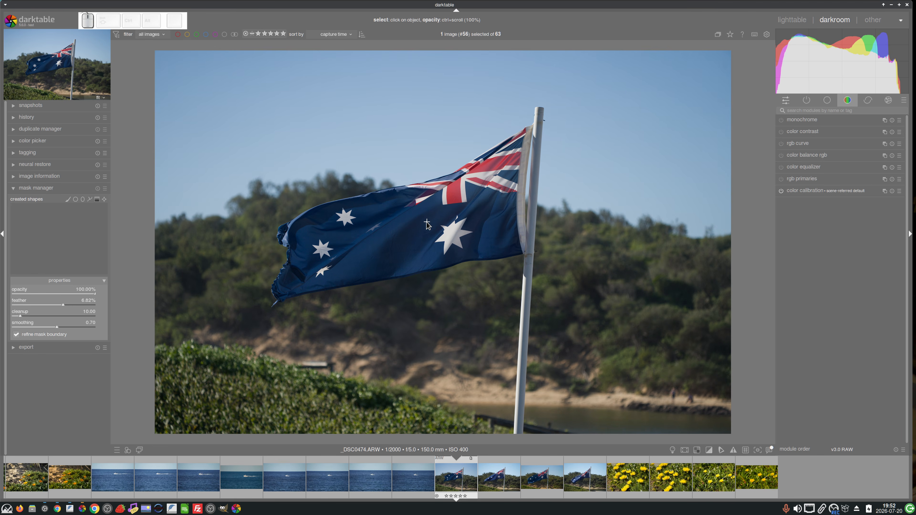
# Create an AI object mask of the flag, adding its upper corner and subtracting the area beside the pole, and apply it
pyautogui.click(437, 210)
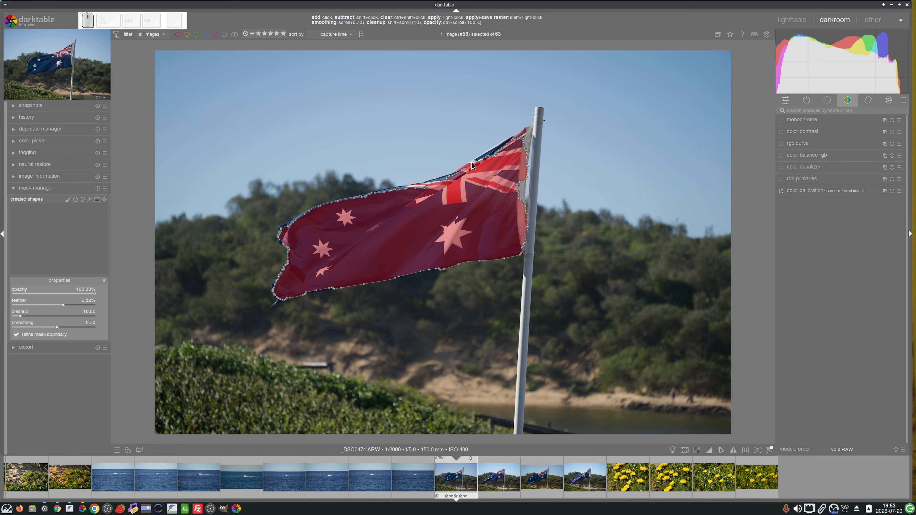
pyautogui.click(526, 134)
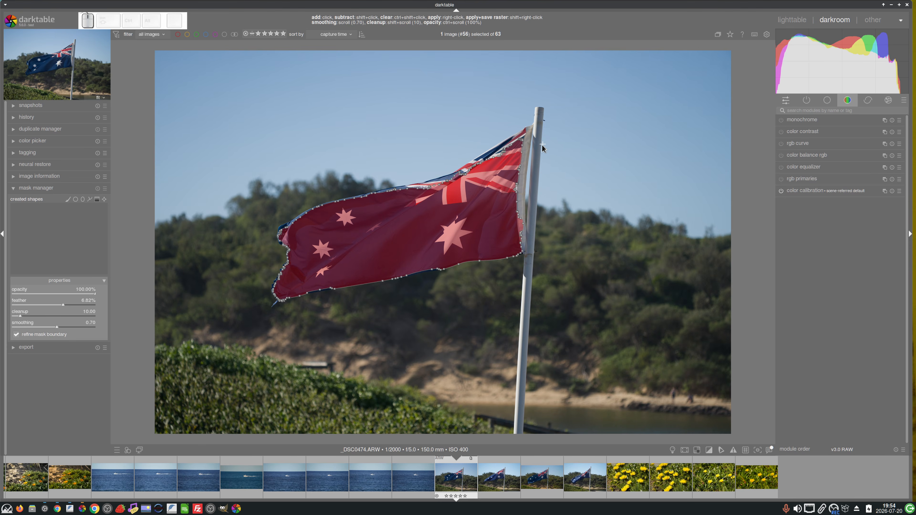
pyautogui.press('shift')
pyautogui.keyDown('shift'); pyautogui.click(576, 145); pyautogui.keyUp('shift')
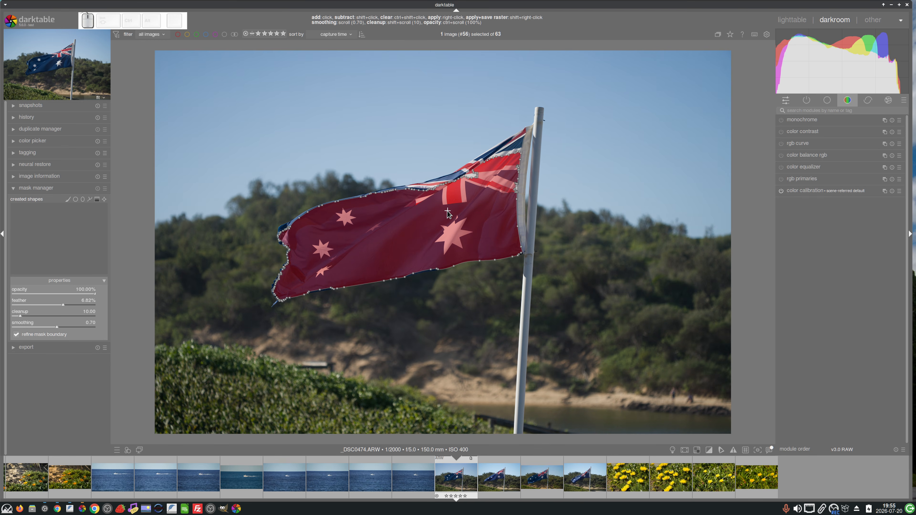
pyautogui.rightClick(447, 212)
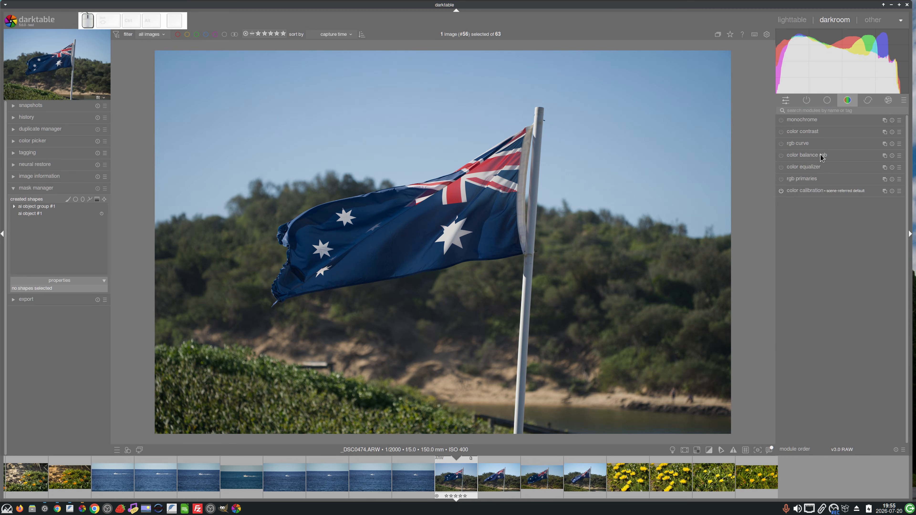
# Expand the color balance rgb module, enable its drawn mask, and open the list of existing shapes
pyautogui.click(820, 157)
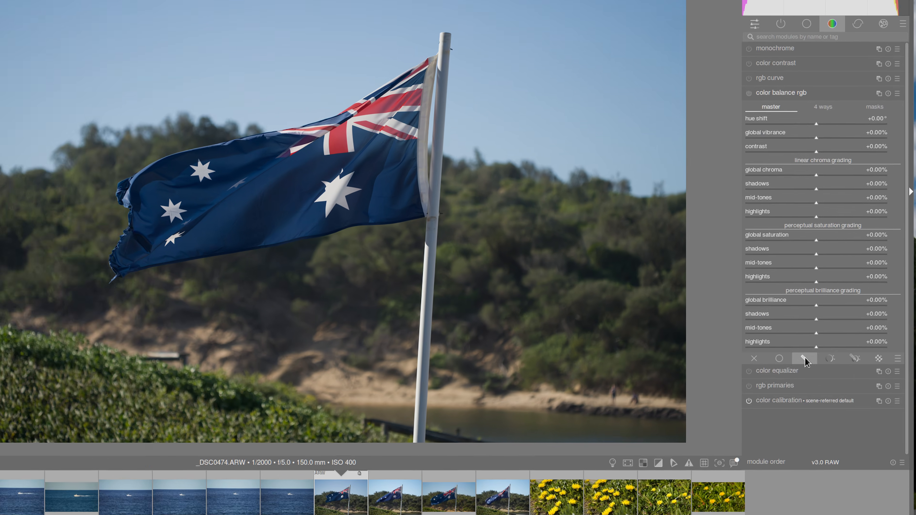
pyautogui.click(825, 367)
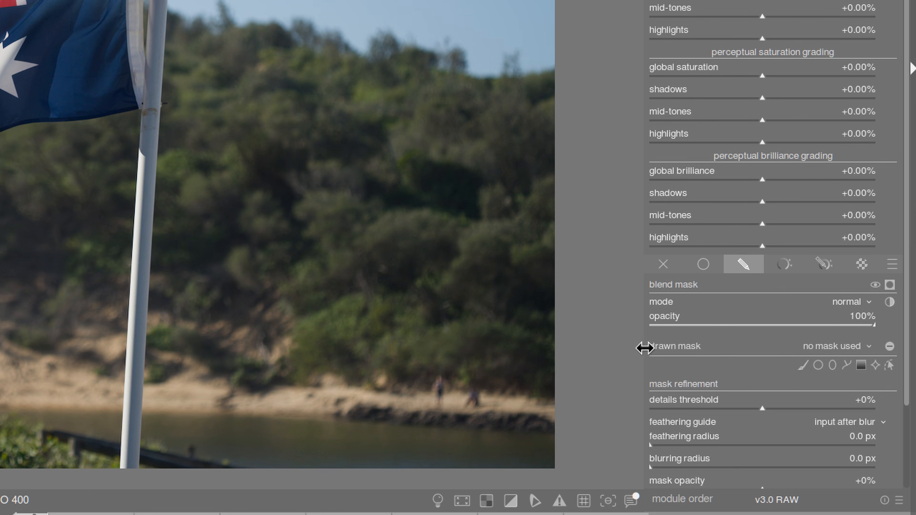
pyautogui.click(852, 347)
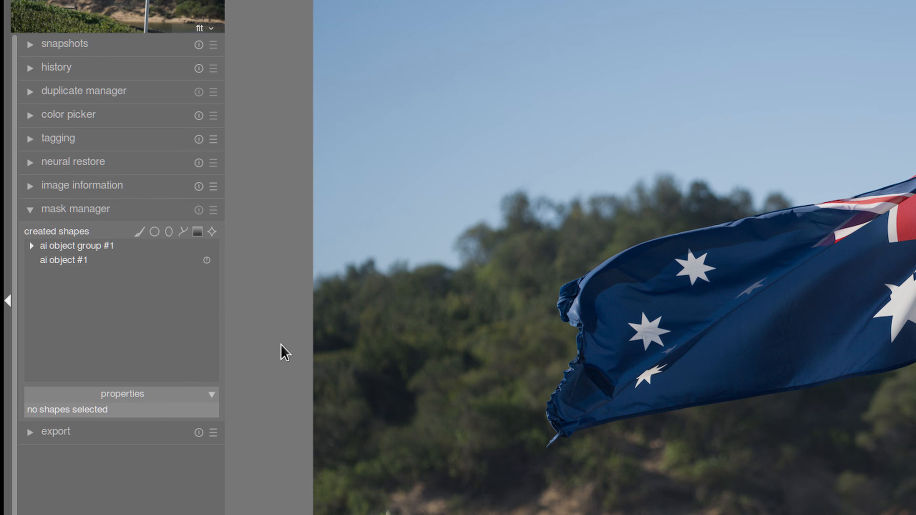
# Rename the ai object #1 shape as flag1 in the mask manager
pyautogui.doubleClick(77, 260)
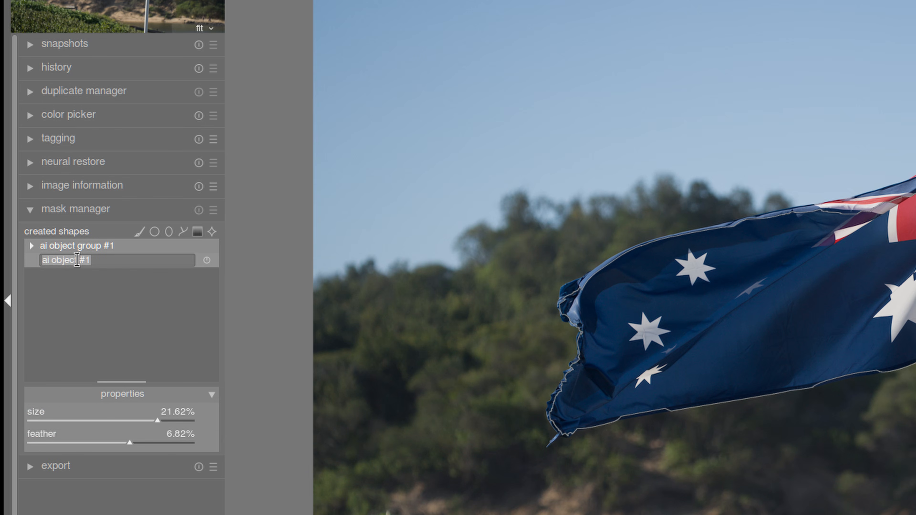
pyautogui.write('flag')
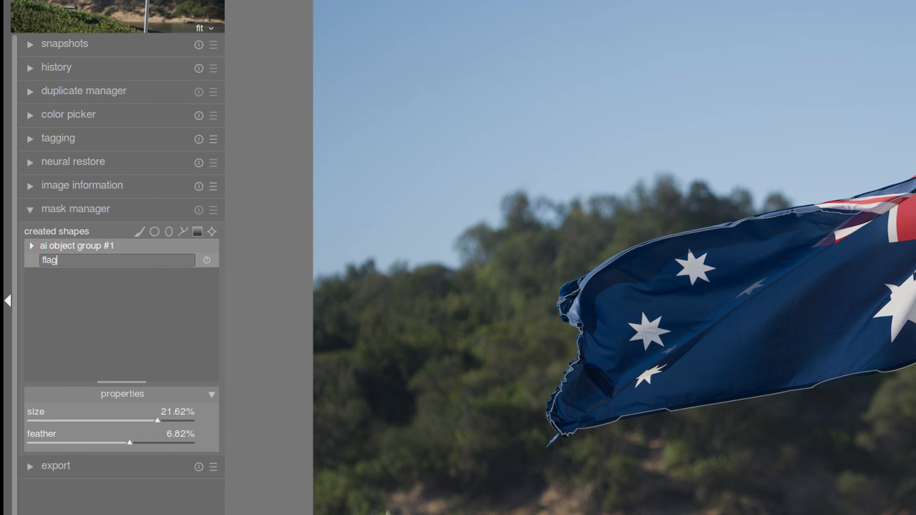
pyautogui.press('Return')
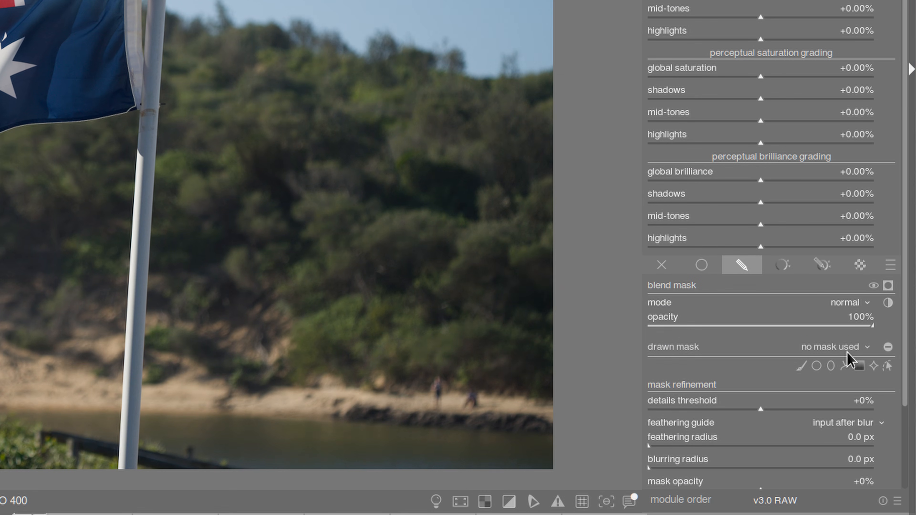
# Assign the flag1 shape as the color balance rgb drawn mask and reduce its feather size to about 2%
pyautogui.click(841, 348)
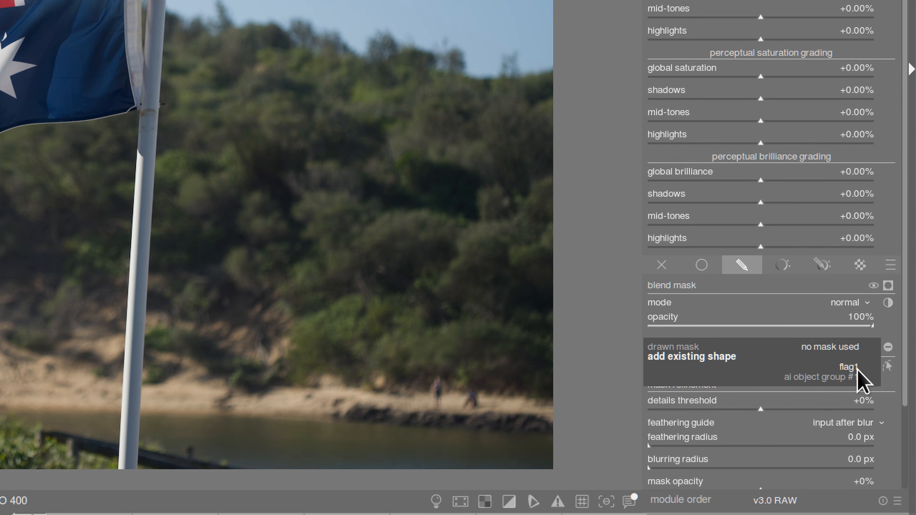
pyautogui.click(857, 368)
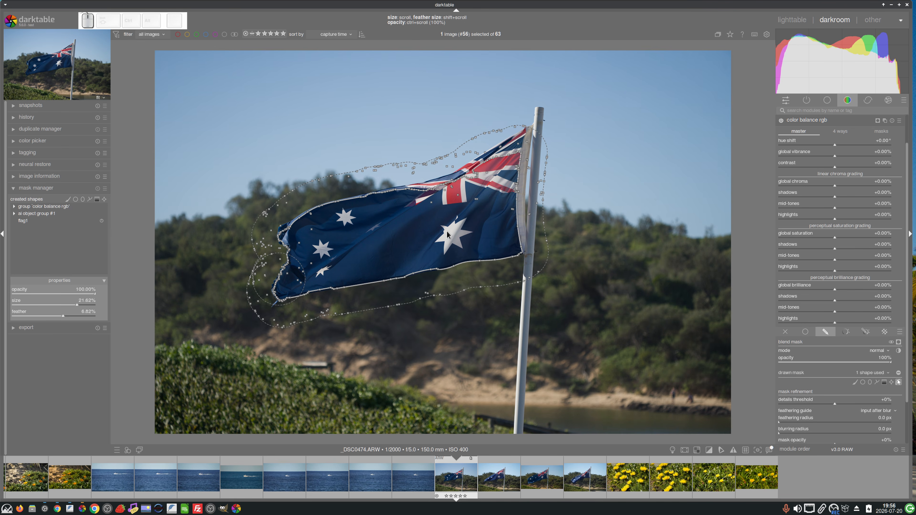
pyautogui.keyDown('shift'); pyautogui.scroll(-8, 408, 228); pyautogui.keyUp('shift')
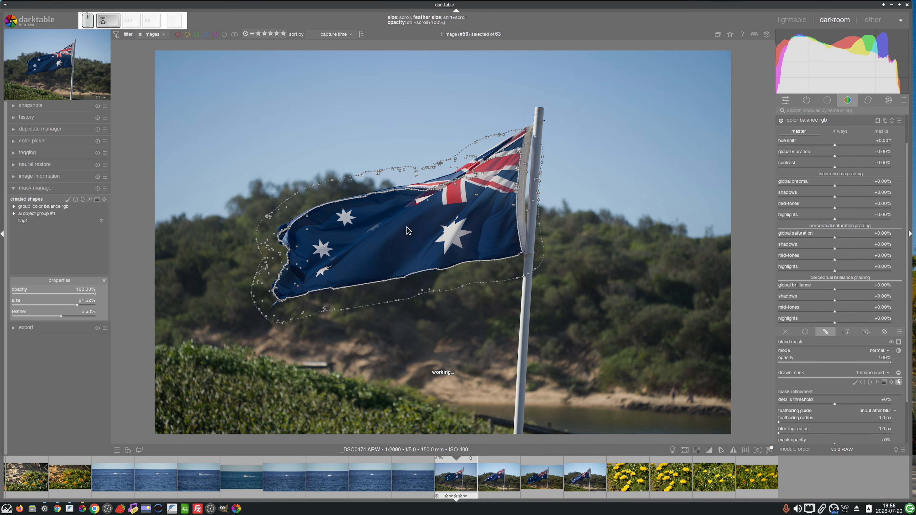
pyautogui.keyDown('shift'); pyautogui.scroll(-9, 407, 228); pyautogui.keyUp('shift')
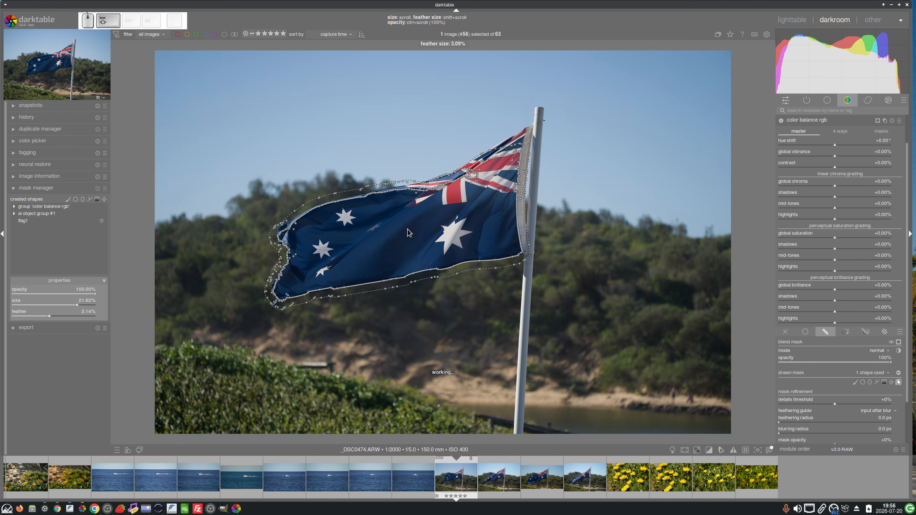
pyautogui.keyDown('shift'); pyautogui.scroll(-1, 407, 229); pyautogui.keyUp('shift')
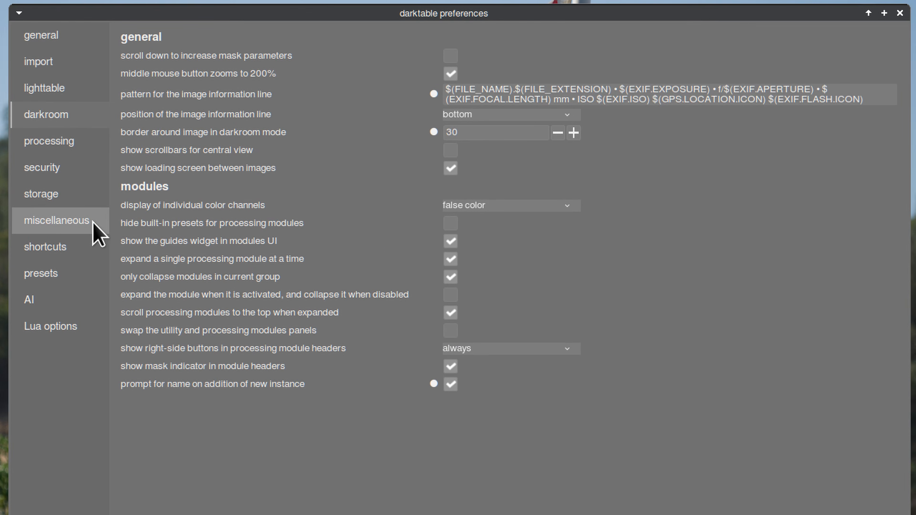
# Enable showing the welcome screen on next run in the miscellaneous preferences
pyautogui.click(82, 221)
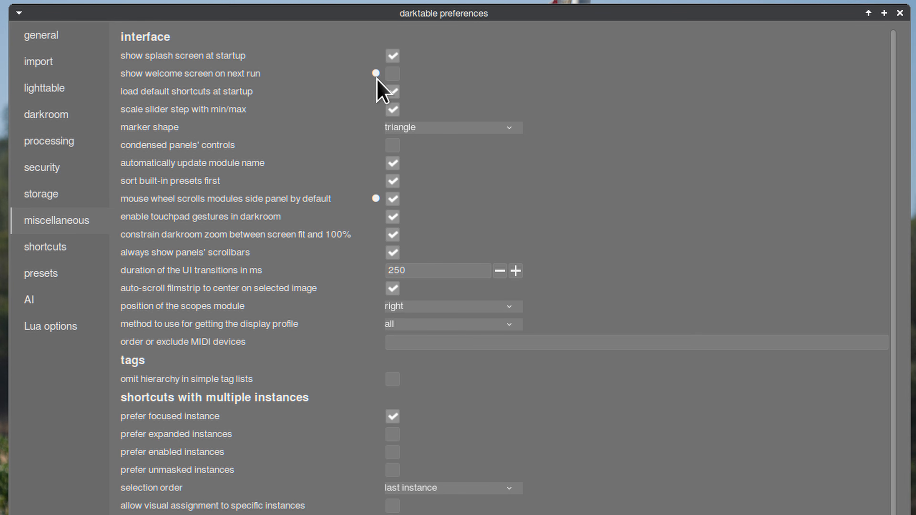
pyautogui.moveTo(376, 76)
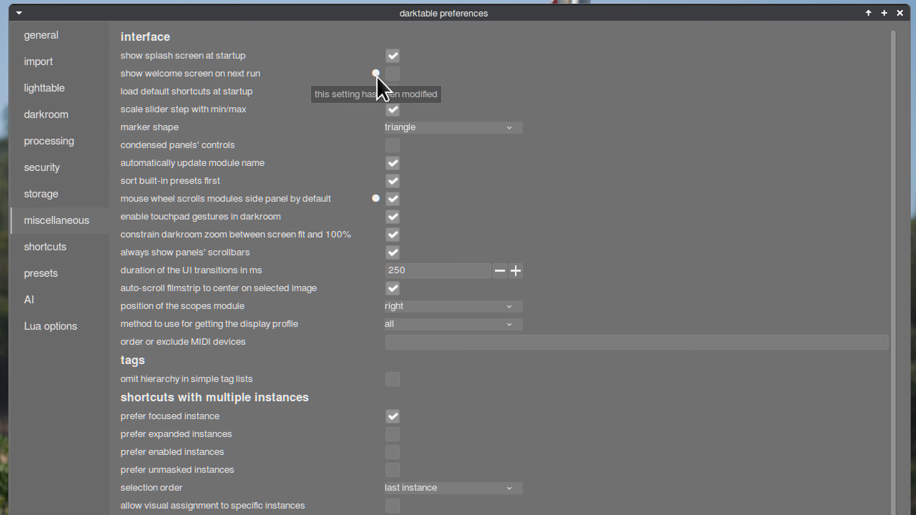
pyautogui.click(392, 76)
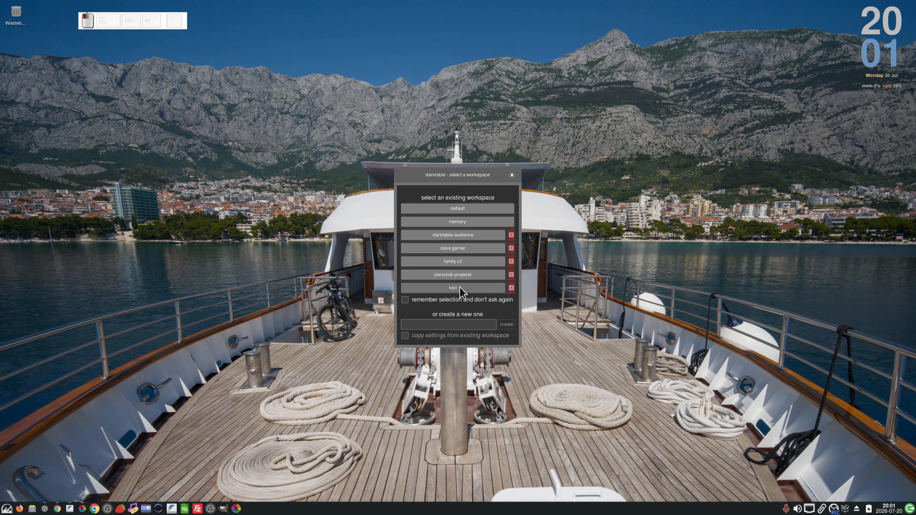
# Open the test workspace, centre the welcome window over the thumbnails, and go to its first setup page
pyautogui.click(460, 289)
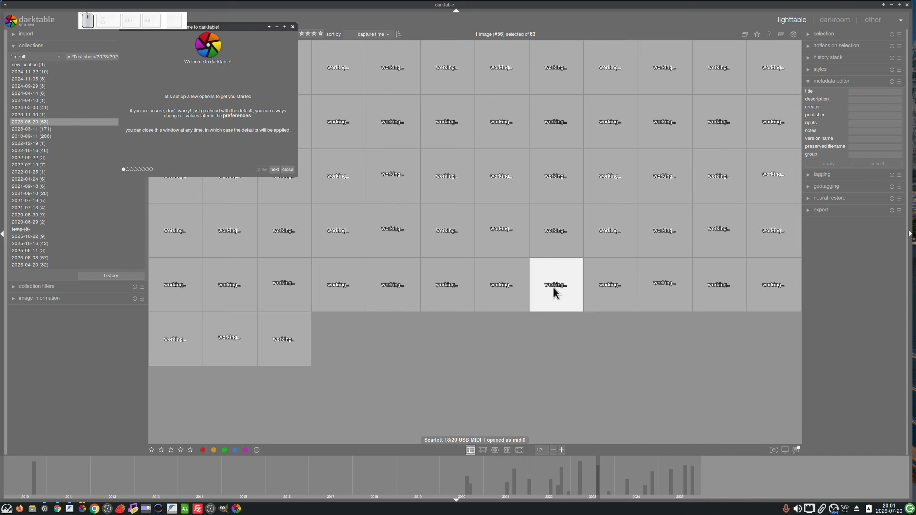
pyautogui.moveTo(238, 29); pyautogui.dragTo(482, 168)
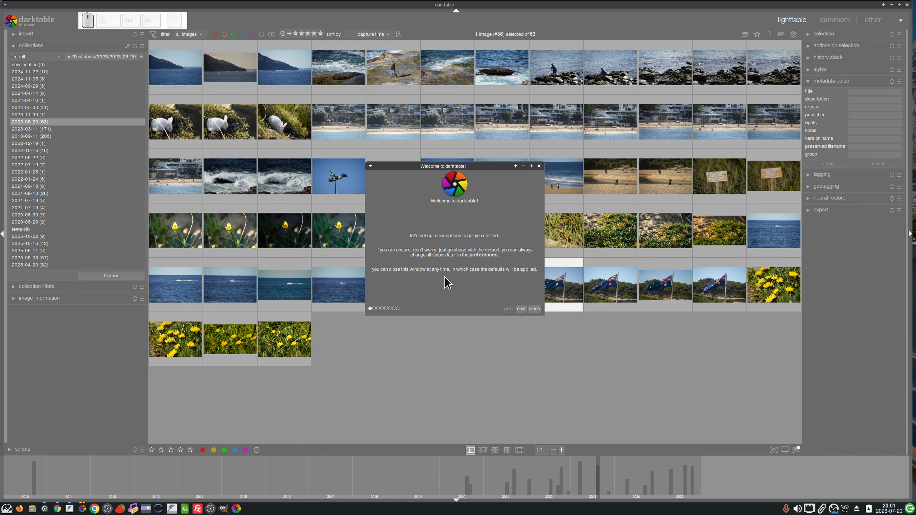
pyautogui.click(521, 309)
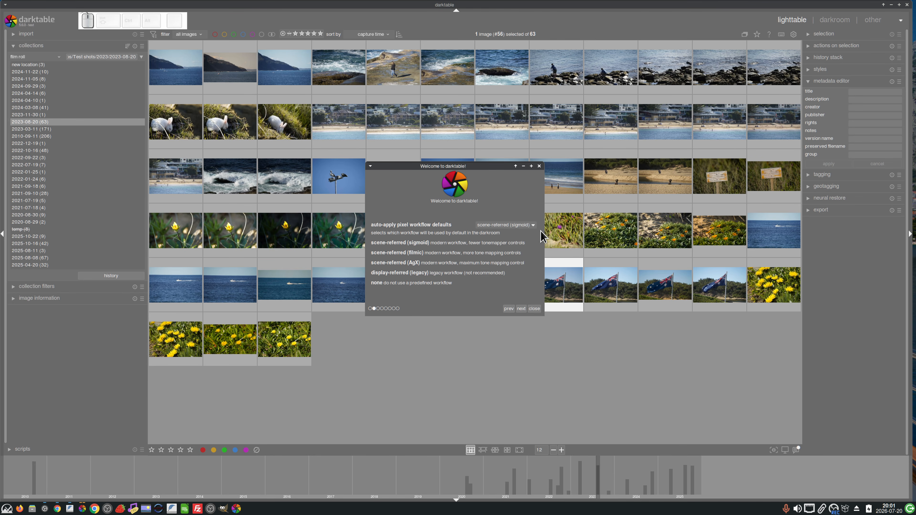
# Set the auto-apply pixel workflow default to scene-referred (AgX), keeping the base filmroll directory and XMP file creation settings
pyautogui.click(529, 226)
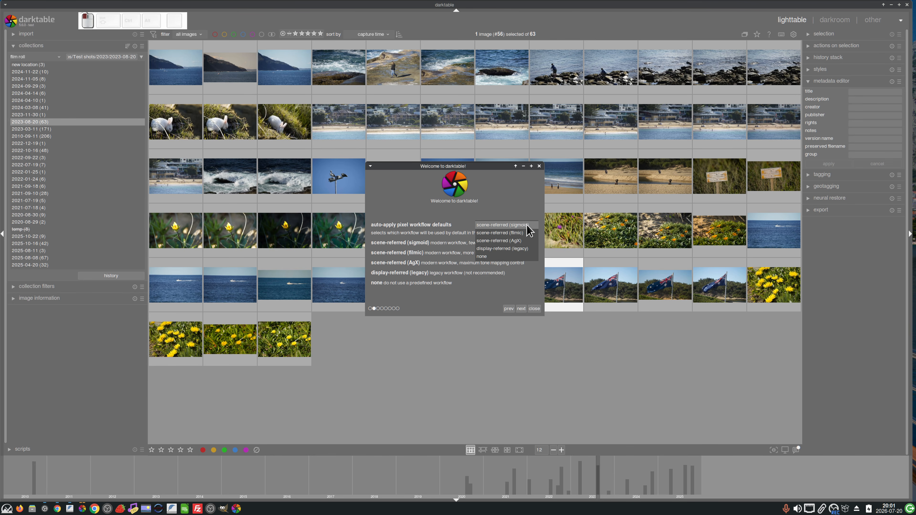
pyautogui.click(524, 241)
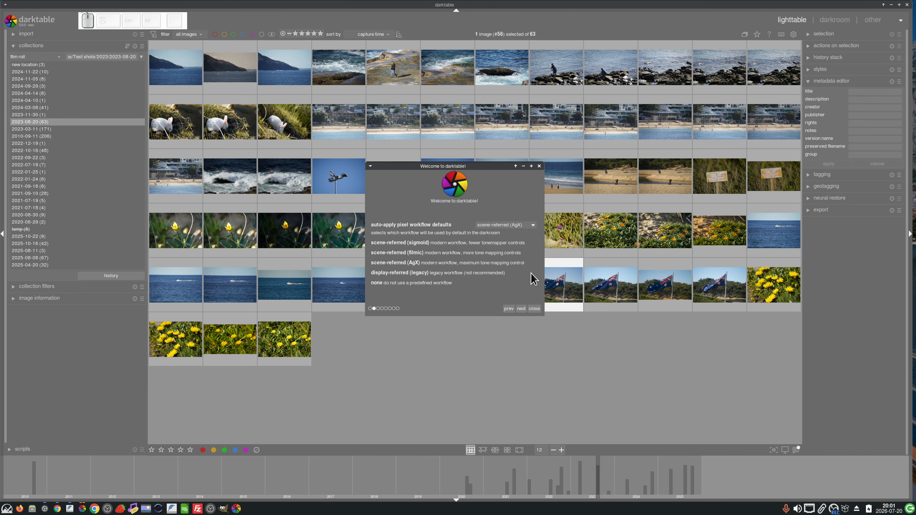
pyautogui.click(518, 309)
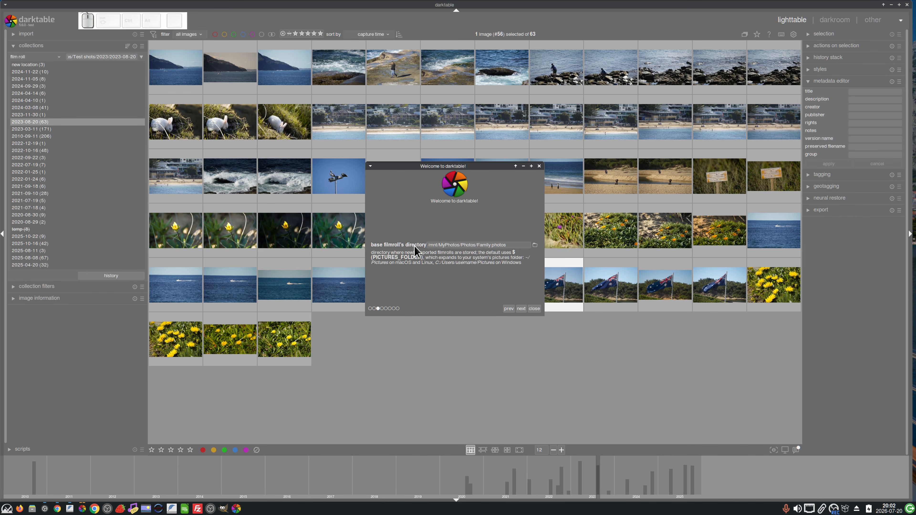
pyautogui.click(521, 309)
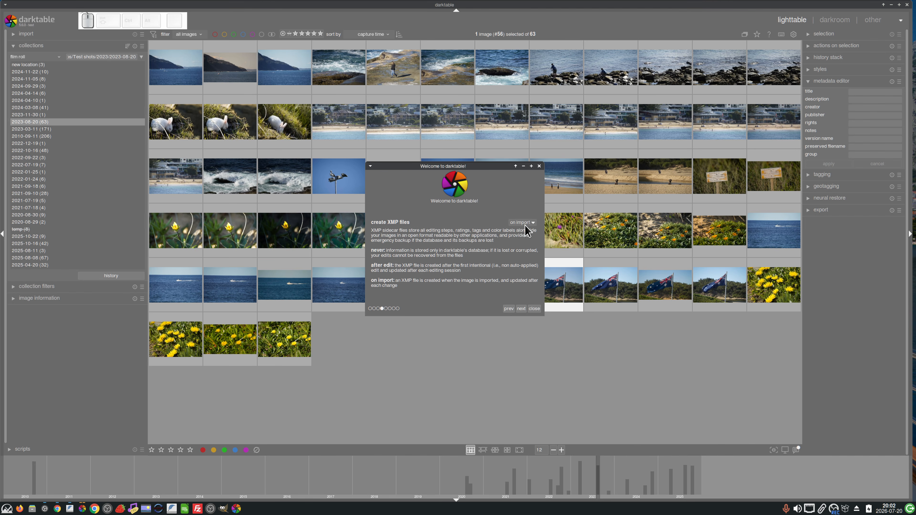
pyautogui.click(521, 309)
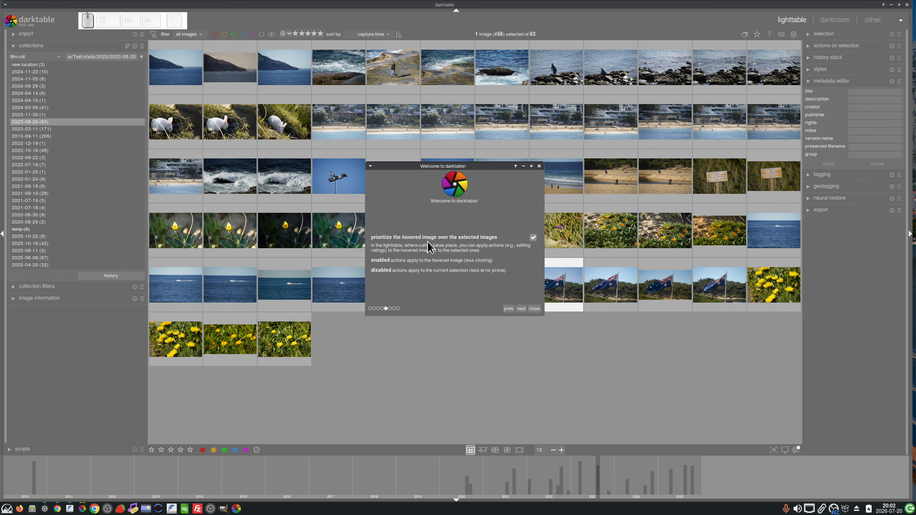
# Toggle prioritizing the hovered image, enable mouse wheel scrolling of the modules side panel by default, and close the welcome setup
pyautogui.click(533, 237)
pyautogui.click(521, 308)
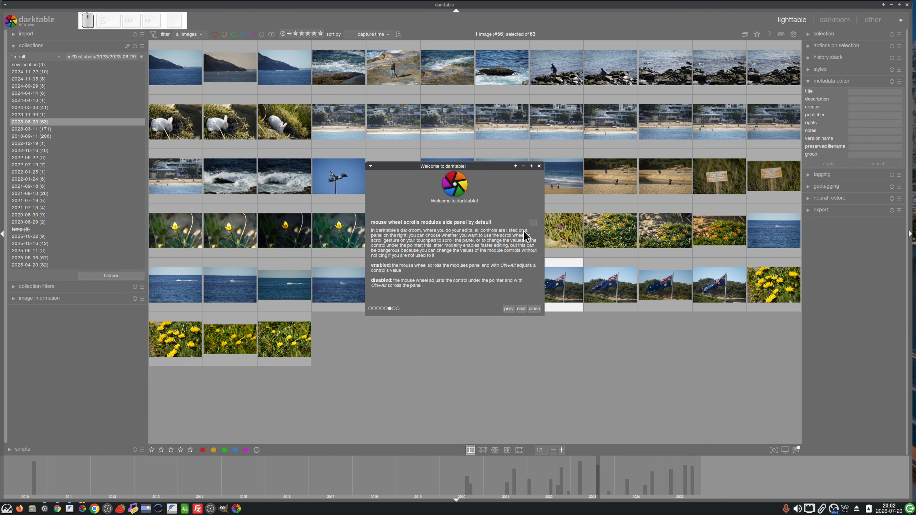
pyautogui.click(533, 223)
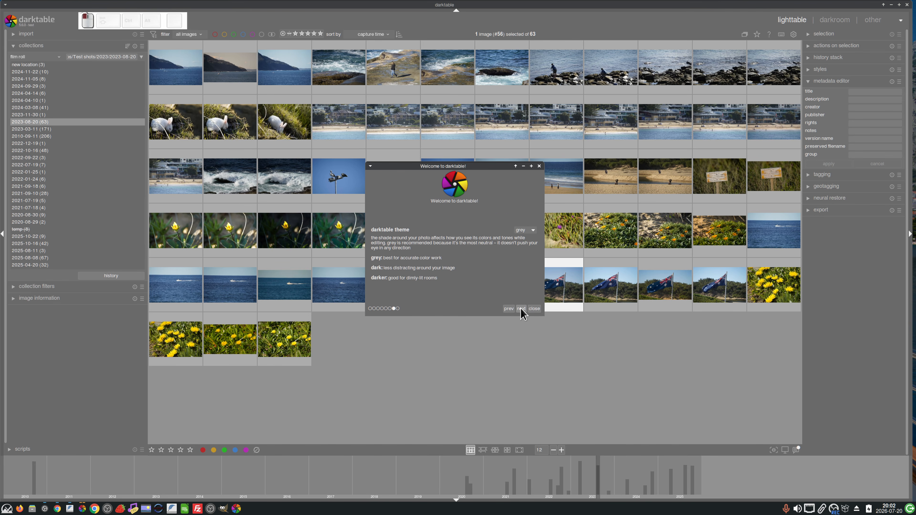
pyautogui.click(535, 308)
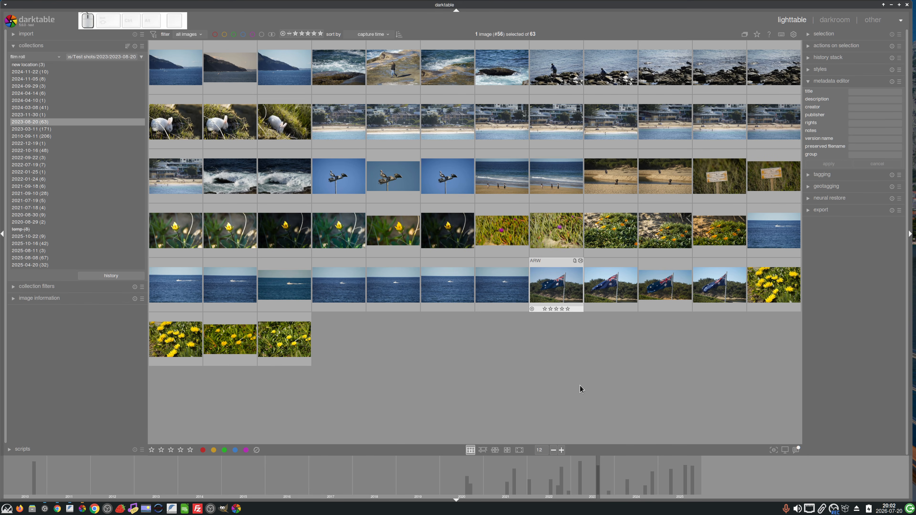
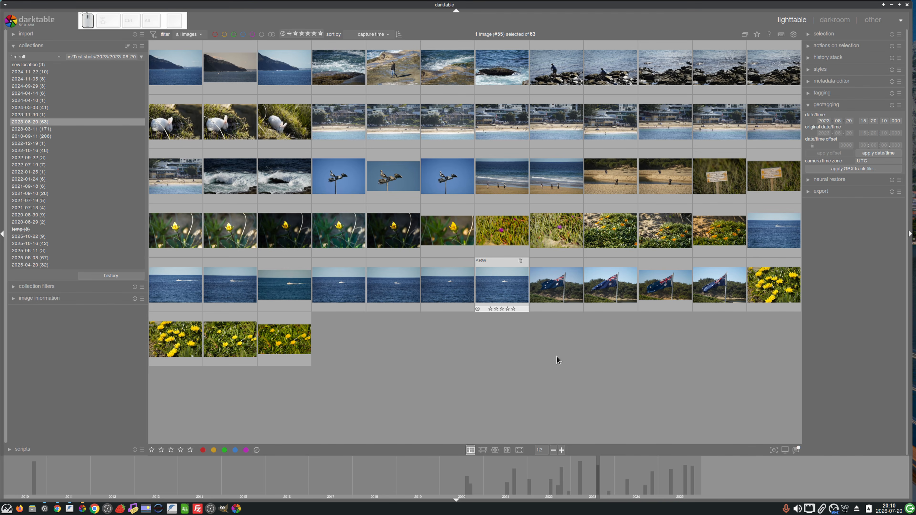
# Add the duplicates filter to the quick filters shown above the thumbnails
pyautogui.click(59, 60)
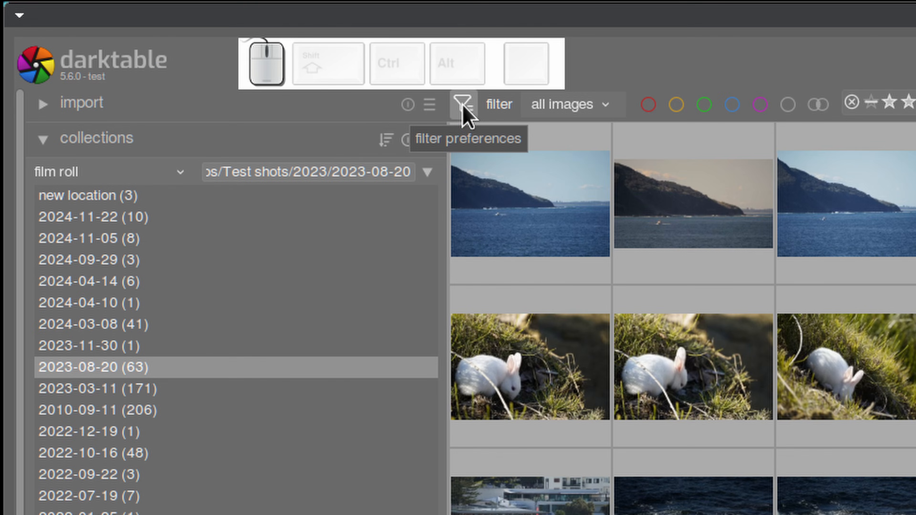
pyautogui.click(463, 107)
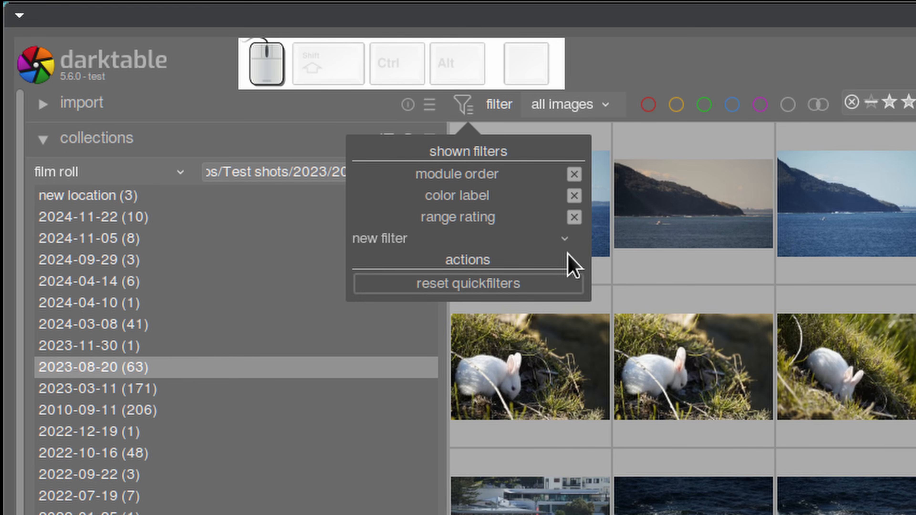
pyautogui.click(565, 239)
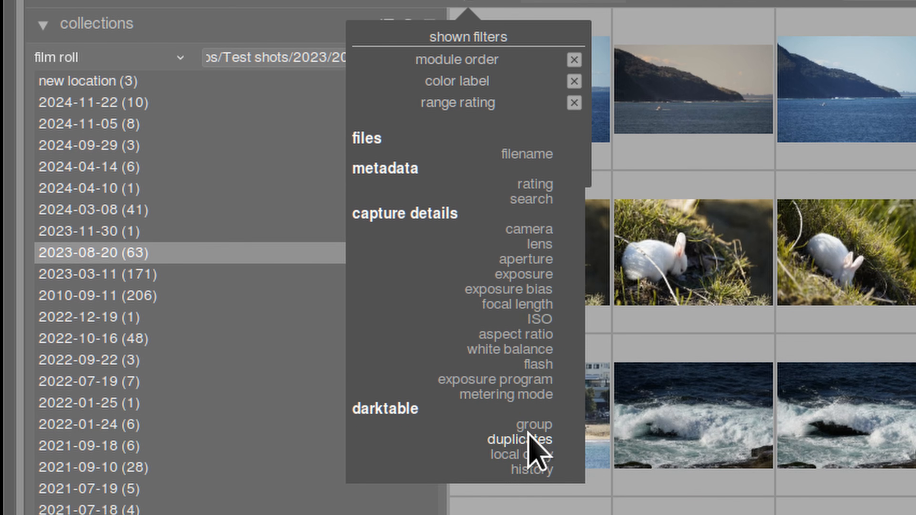
pyautogui.click(527, 433)
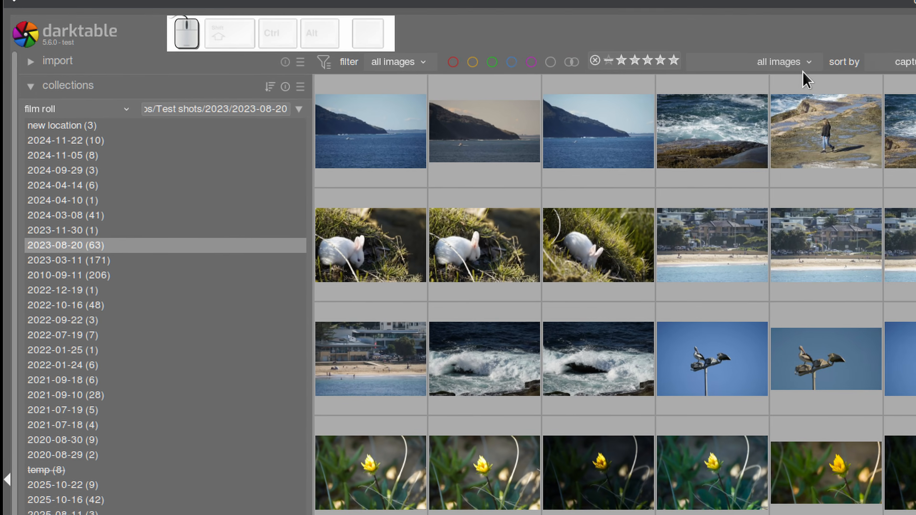
# Set the duplicates quick filter to duplicates only
pyautogui.click(772, 71)
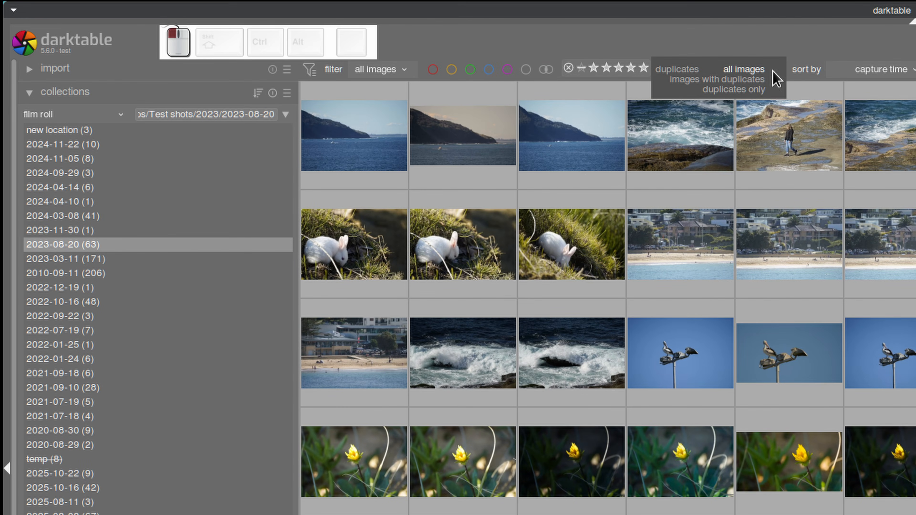
pyautogui.click(745, 93)
pyautogui.click(760, 72)
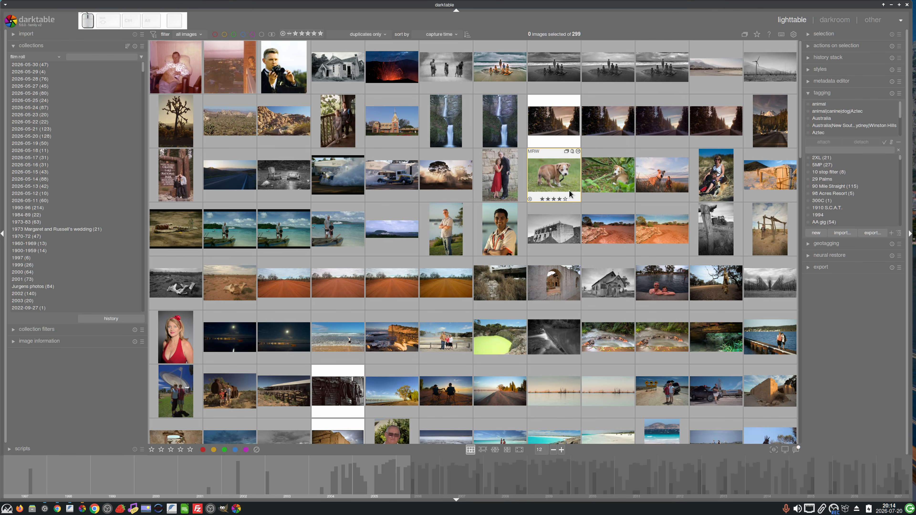
# Open the puppy photo in the darkroom and enable a drawn mask in the color balance rgb module
pyautogui.doubleClick(570, 193)
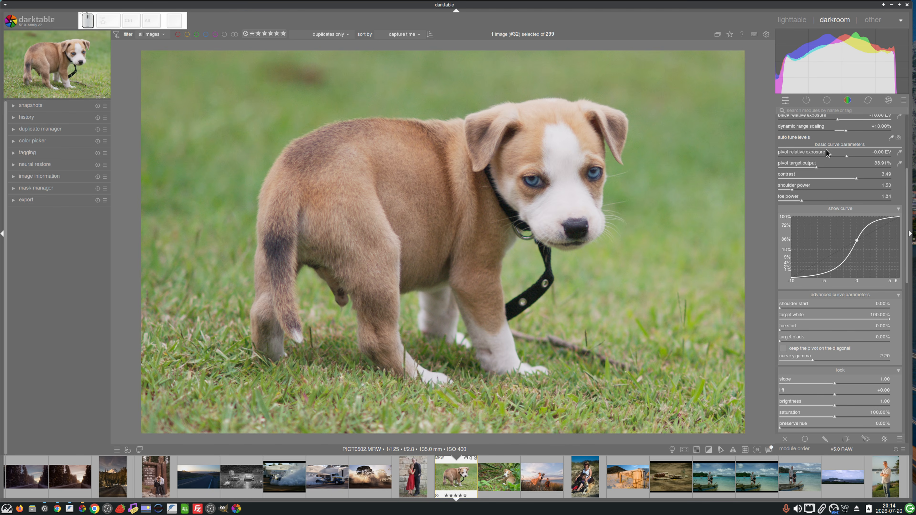
pyautogui.click(847, 100)
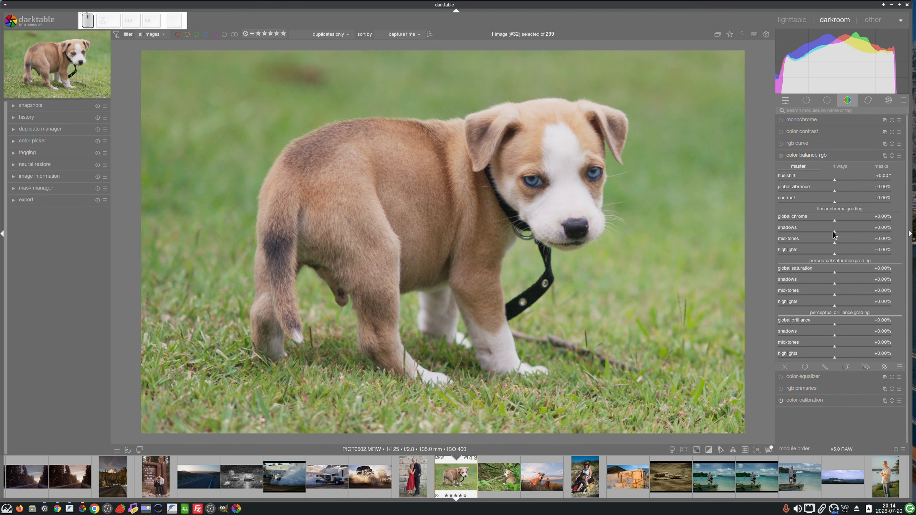
pyautogui.click(825, 367)
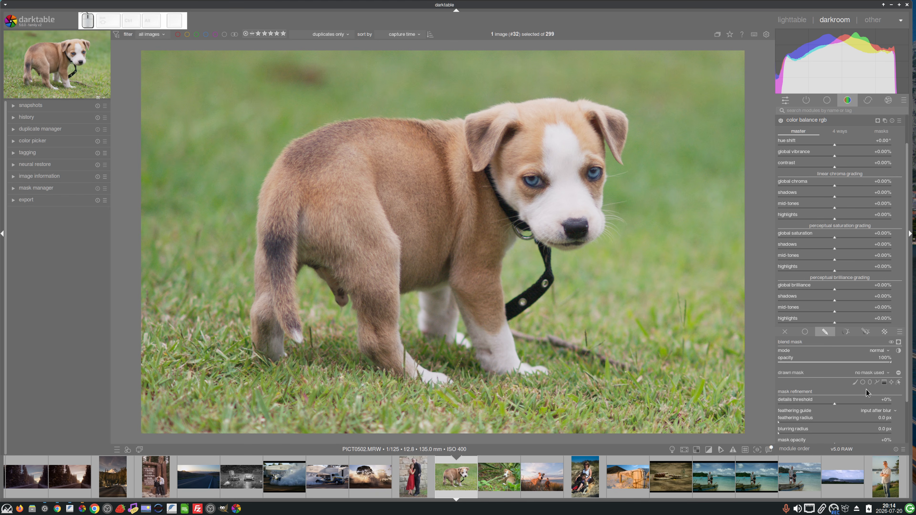
# Draw a closed path mask around the puppy and adjust its size to sit close to the body
pyautogui.click(877, 382)
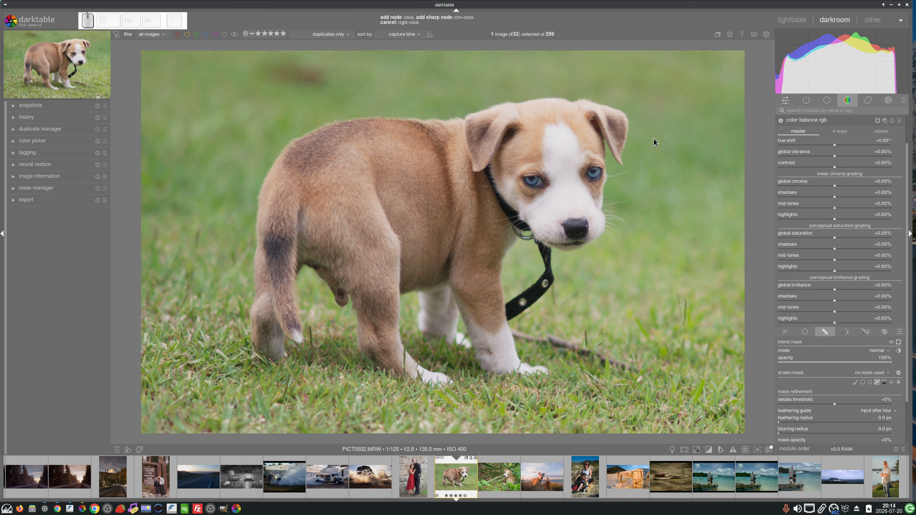
pyautogui.click(420, 94)
pyautogui.click(271, 143)
pyautogui.click(232, 307)
pyautogui.click(322, 419)
pyautogui.click(576, 372)
pyautogui.click(527, 309)
pyautogui.click(588, 271)
pyautogui.click(615, 169)
pyautogui.rightClick(628, 153)
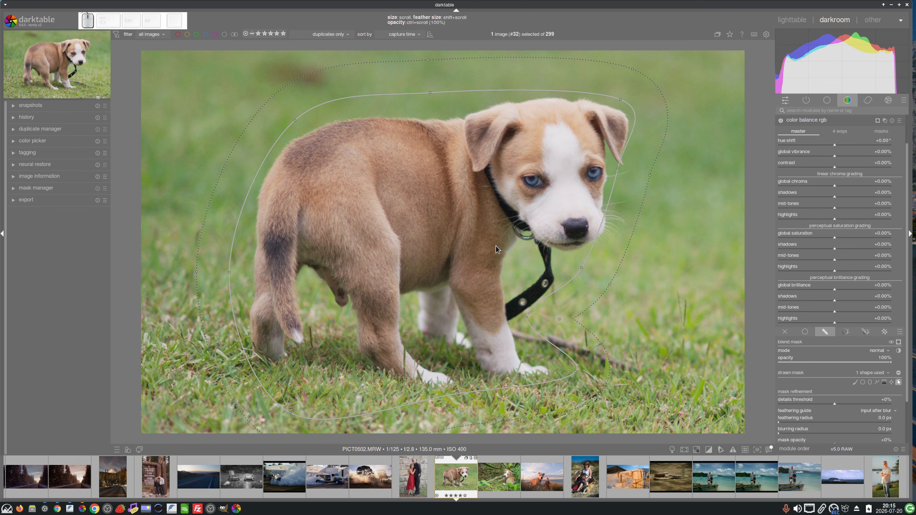
pyautogui.scroll(3, 430, 246)
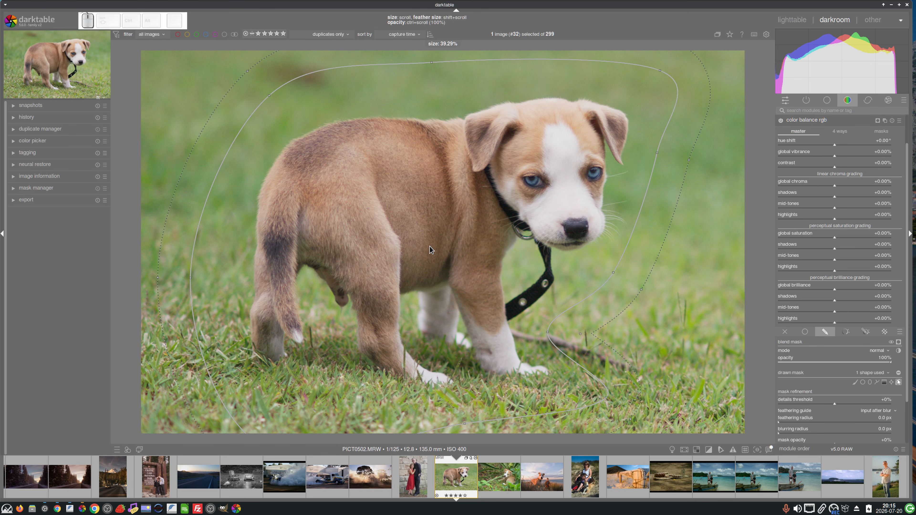
pyautogui.scroll(-7, 432, 246)
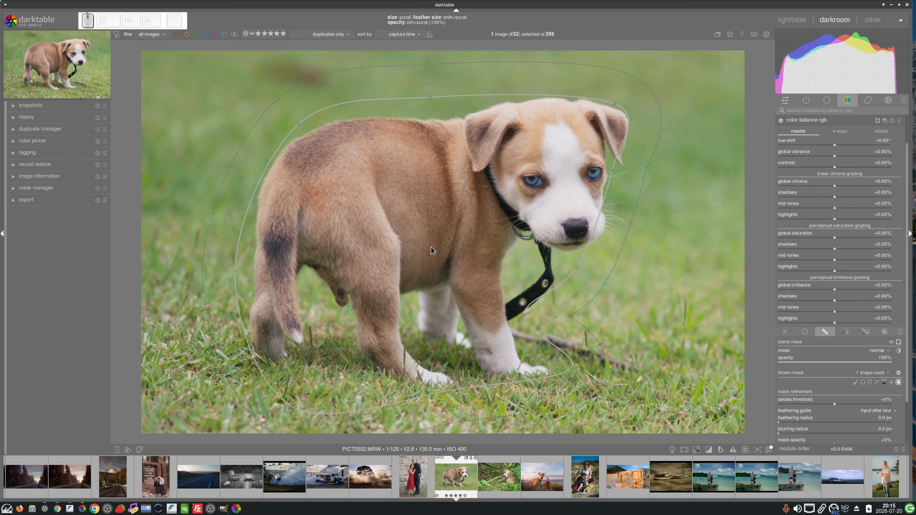
# Add two nodes to the path above the puppy's head and move the upper nodes closer to its head and back
pyautogui.keyDown('ctrl'); pyautogui.click(507, 95); pyautogui.keyUp('ctrl')
pyautogui.keyDown('ctrl'); pyautogui.click(533, 94); pyautogui.keyUp('ctrl')
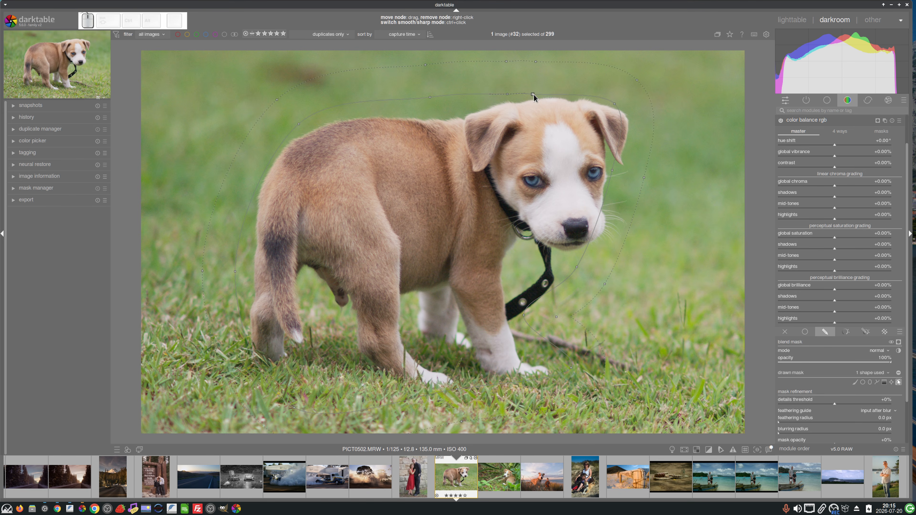
pyautogui.moveTo(544, 96); pyautogui.dragTo(547, 98)
pyautogui.moveTo(431, 98); pyautogui.dragTo(472, 111)
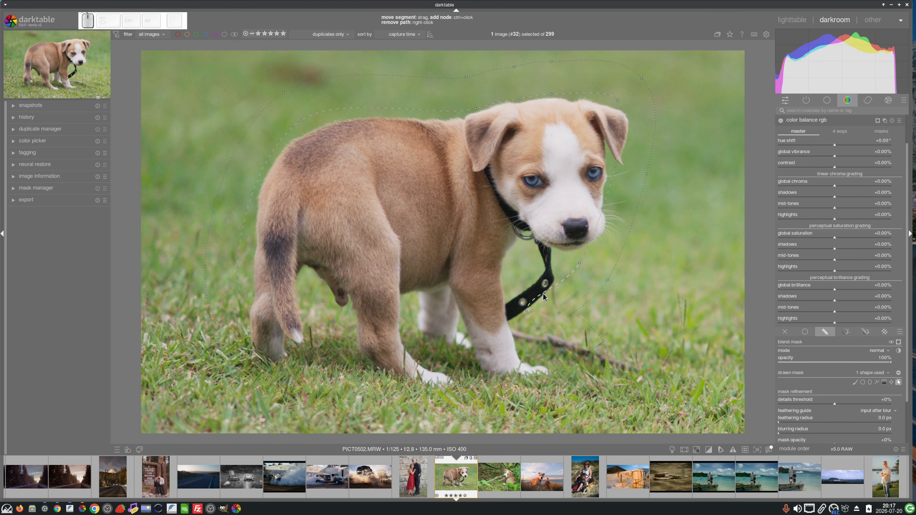
# Zoom the photo in and out over the path mask and try to move the whole path in restricted editing mode
pyautogui.scroll(3, 521, 195)
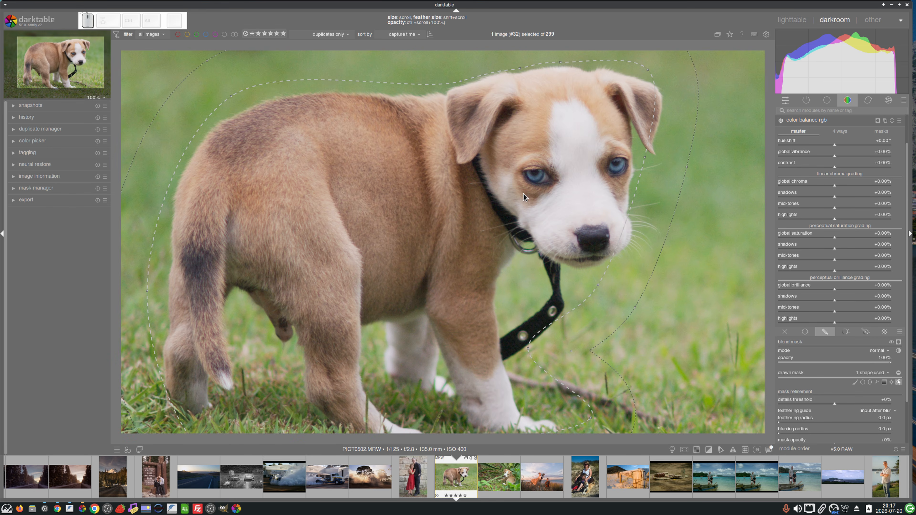
pyautogui.scroll(-3, 523, 193)
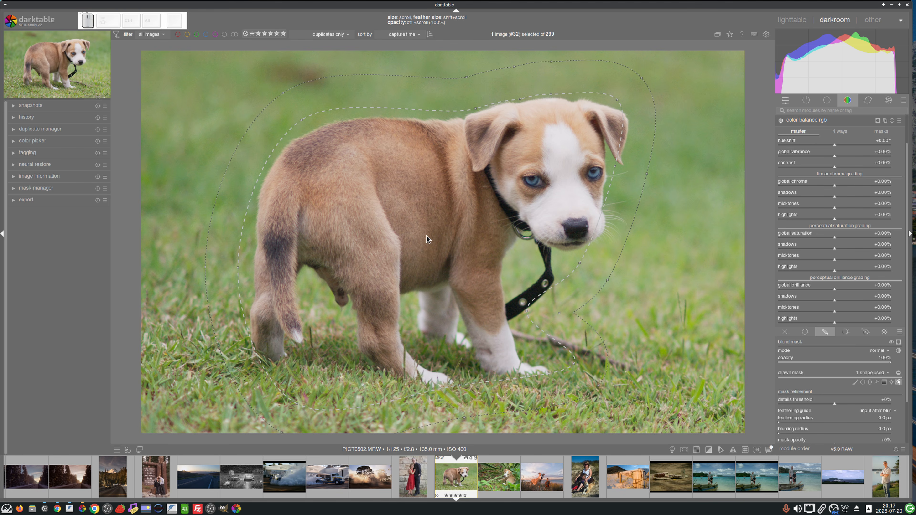
pyautogui.moveTo(437, 206); pyautogui.dragTo(599, 199)
pyautogui.moveTo(483, 207); pyautogui.dragTo(523, 189)
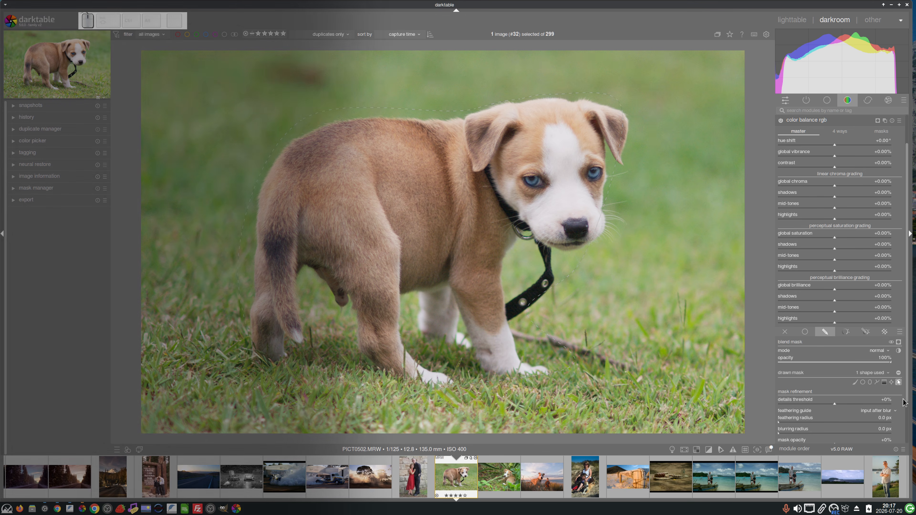
# Switch mask shape editing off and back on in normal mode, and shift the whole path slightly
pyautogui.keyDown('ctrl'); pyautogui.click(898, 382); pyautogui.keyUp('ctrl')
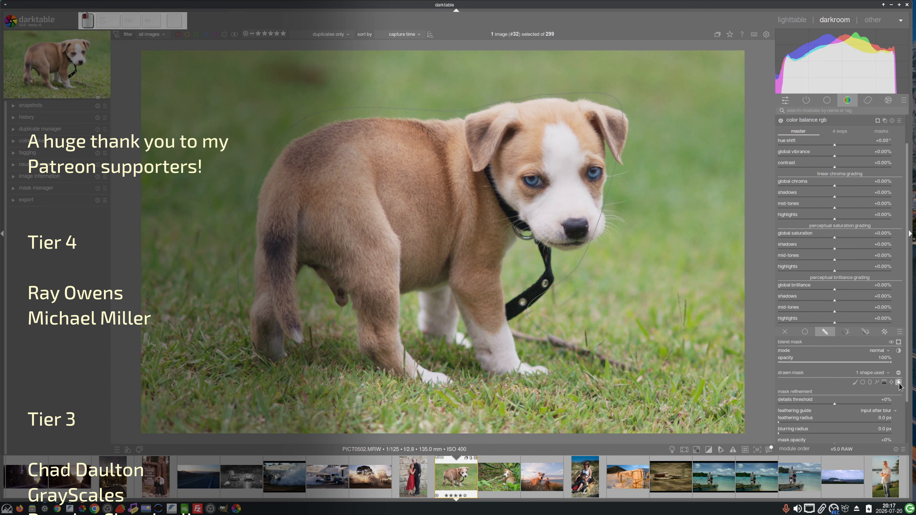
pyautogui.click(898, 383)
pyautogui.moveTo(463, 170)
pyautogui.mouseDown()
pyautogui.moveTo(449, 177)
pyautogui.moveTo(456, 154)
pyautogui.moveTo(431, 183)
pyautogui.moveTo(485, 170)
pyautogui.moveTo(468, 163)
pyautogui.mouseUp()
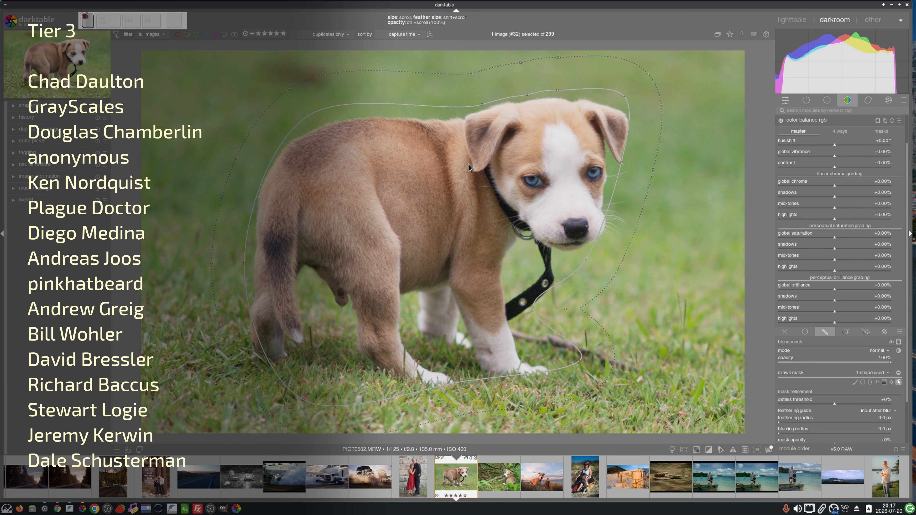